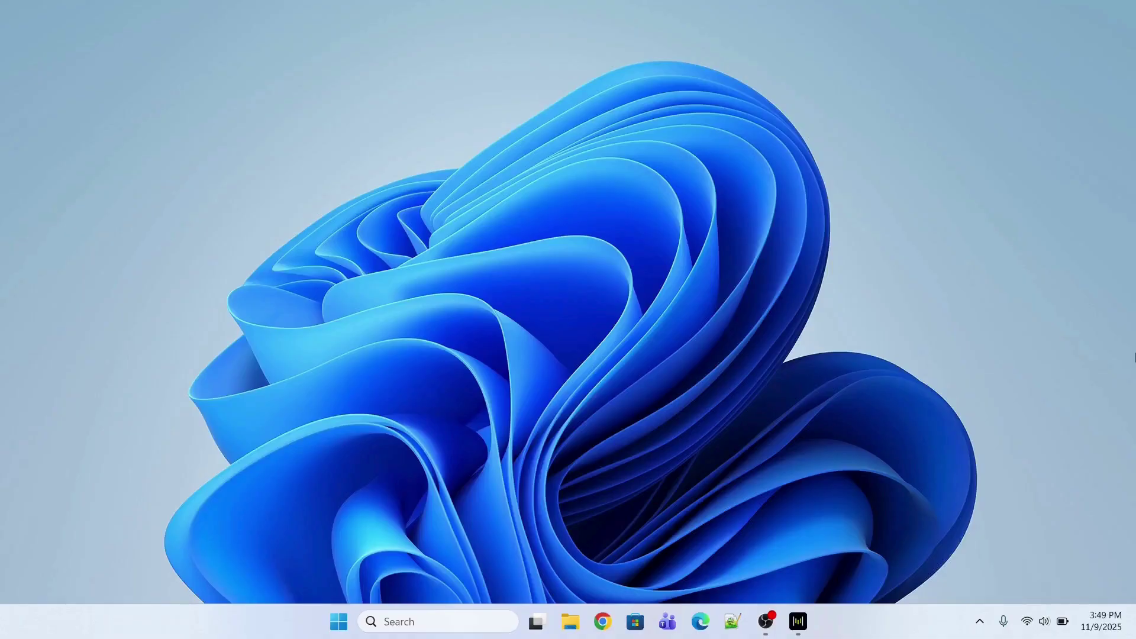
- Search Start for 'touch' and open the Touchpad settings page
{"action": "key", "text": "super"}
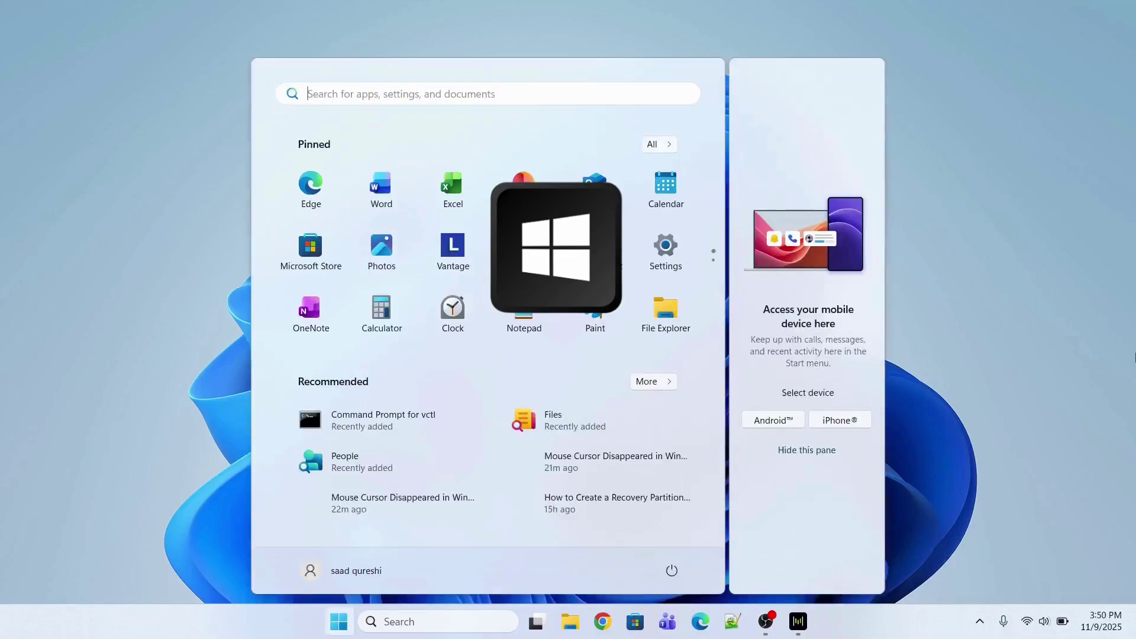
{"action": "type", "text": "touch"}
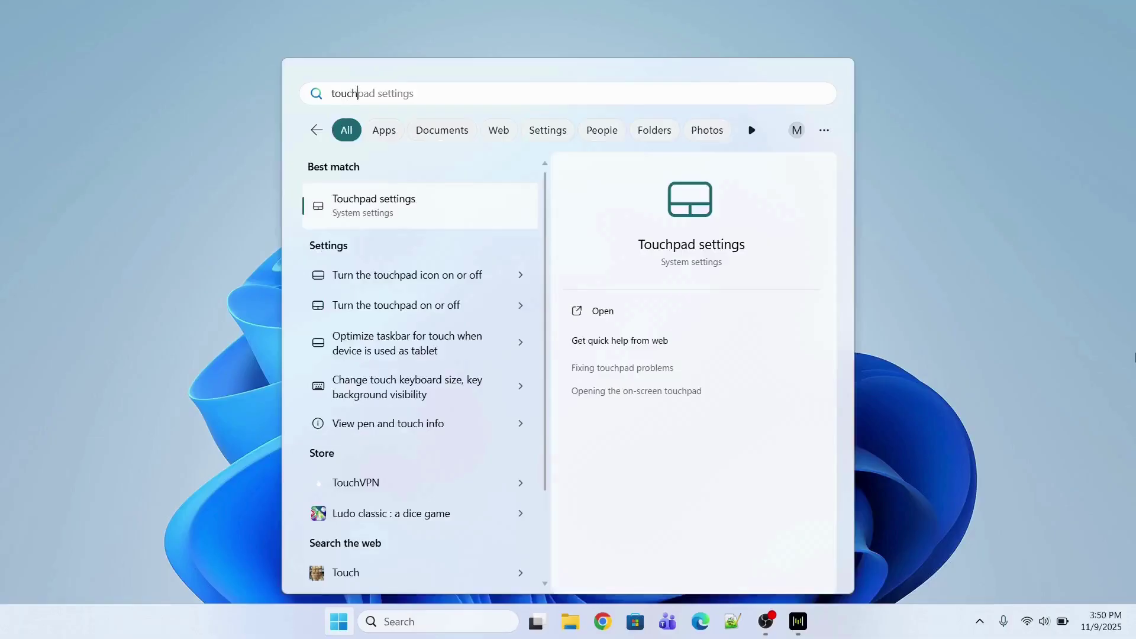
{"action": "key", "text": "Return"}
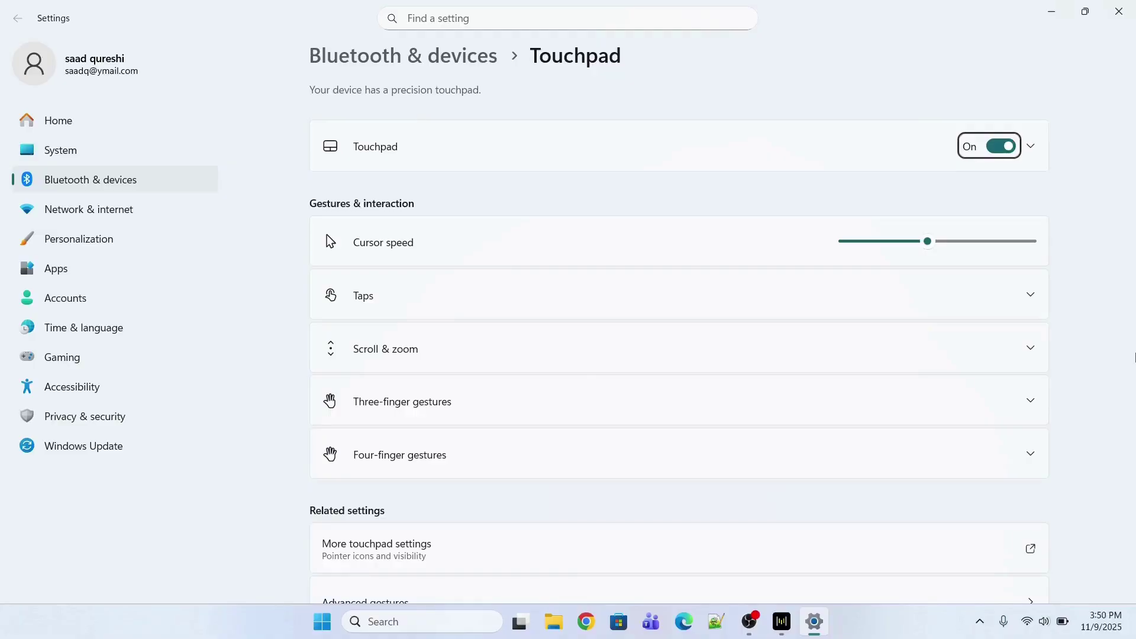
- Switch the touchpad off and back on, then close Settings
{"action": "key", "text": "space"}
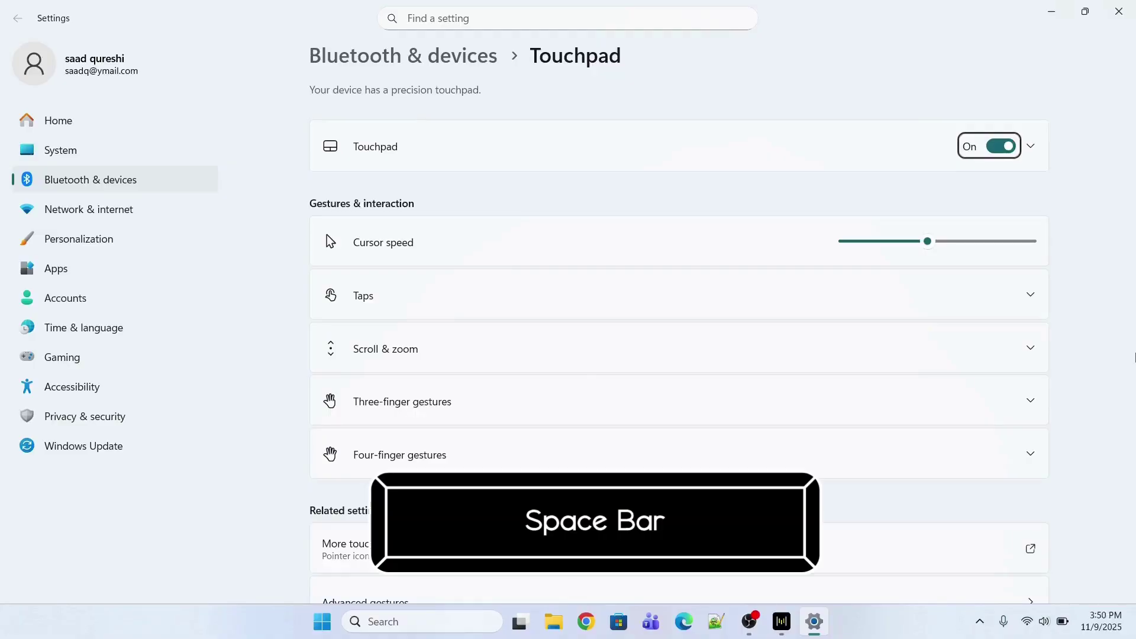
{"action": "key", "text": "space"}
{"action": "key", "text": "space"}
{"action": "key", "text": "space"}
{"action": "key", "text": "space"}
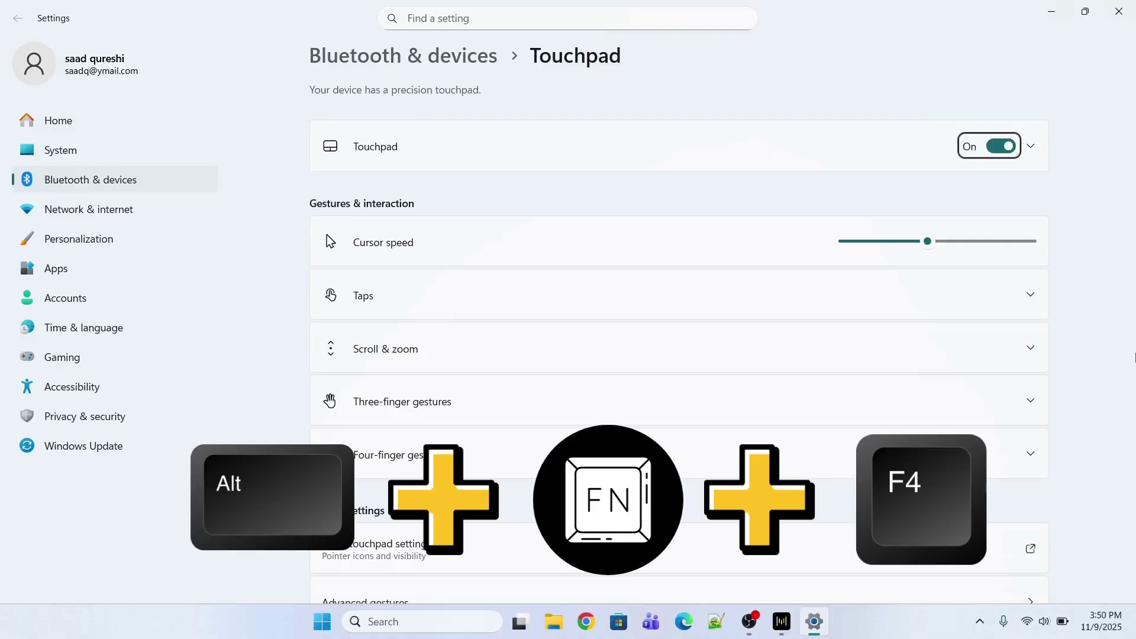
{"action": "key", "text": "alt+F4"}
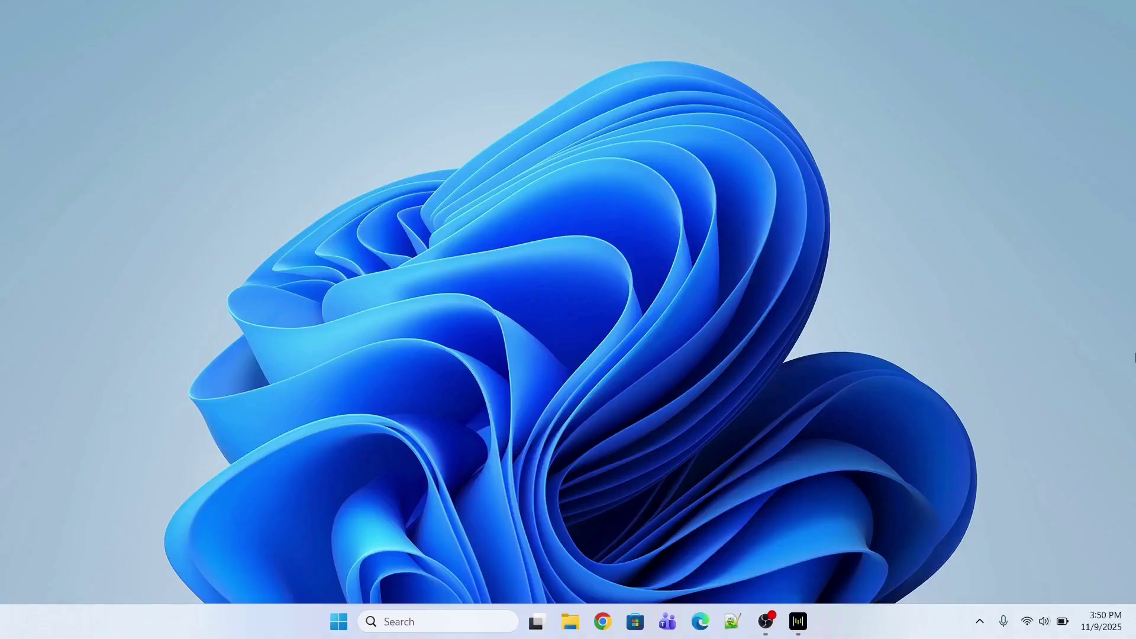
- Launch Device Manager from the Start search and open its View menu
{"action": "key", "text": "super"}
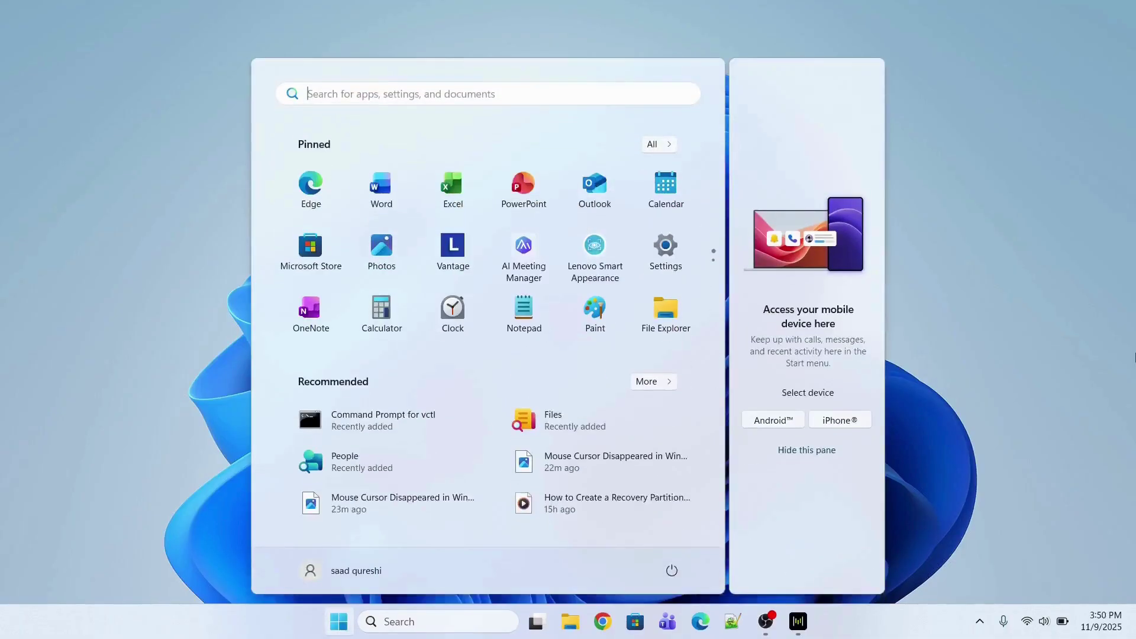
{"action": "type", "text": "dev"}
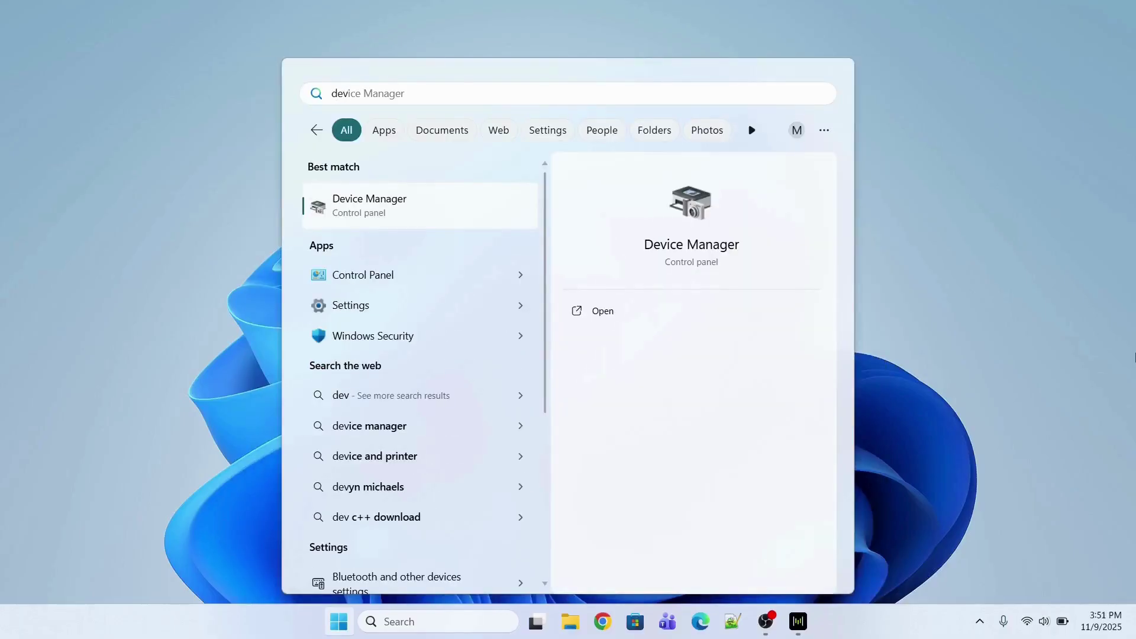
{"action": "key", "text": "BackSpace"}
{"action": "key", "text": "BackSpace"}
{"action": "key", "text": "BackSpace"}
{"action": "key", "text": "Escape"}
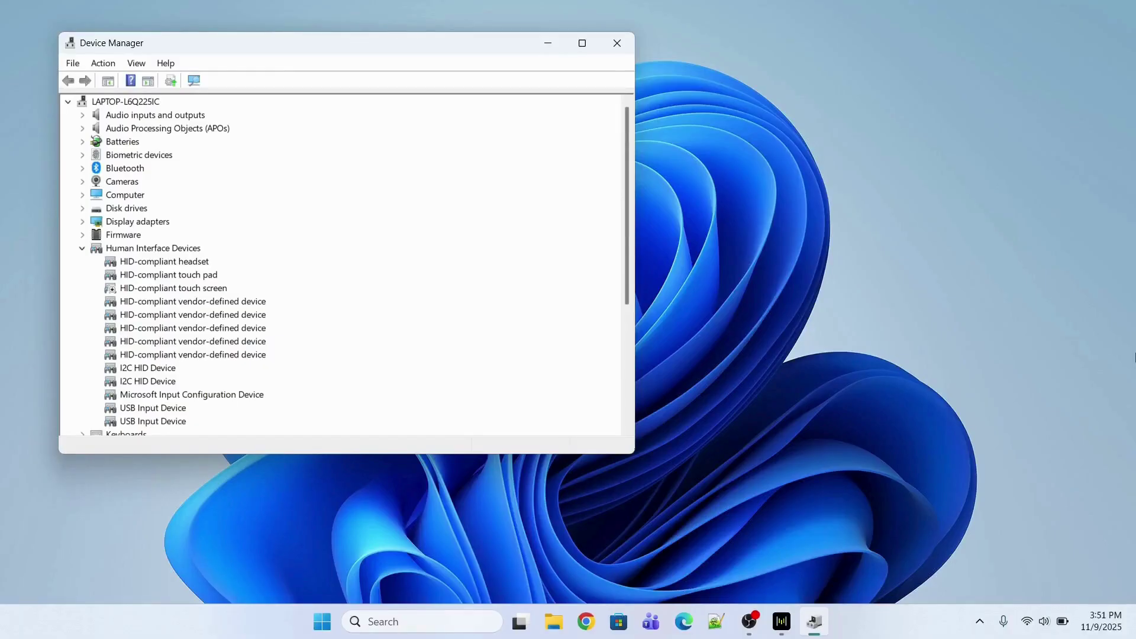
{"action": "key", "text": "alt"}
{"action": "key", "text": "alt"}
{"action": "key", "text": "v"}
{"action": "key", "text": "v"}
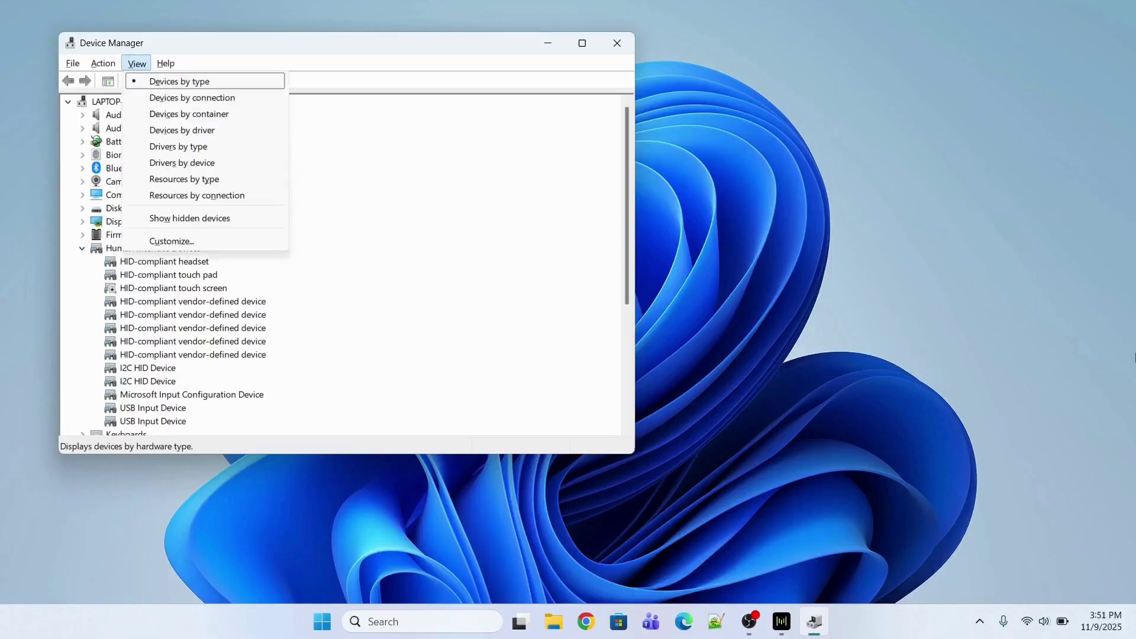
- Choose Show hidden devices from the View menu
{"action": "key", "text": "Down"}
{"action": "key", "text": "Down"}
{"action": "key", "text": "Down"}
{"action": "key", "text": "Down"}
{"action": "key", "text": "Down"}
{"action": "key", "text": "Down"}
{"action": "key", "text": "Down"}
{"action": "key", "text": "Down"}
{"action": "key", "text": "Down"}
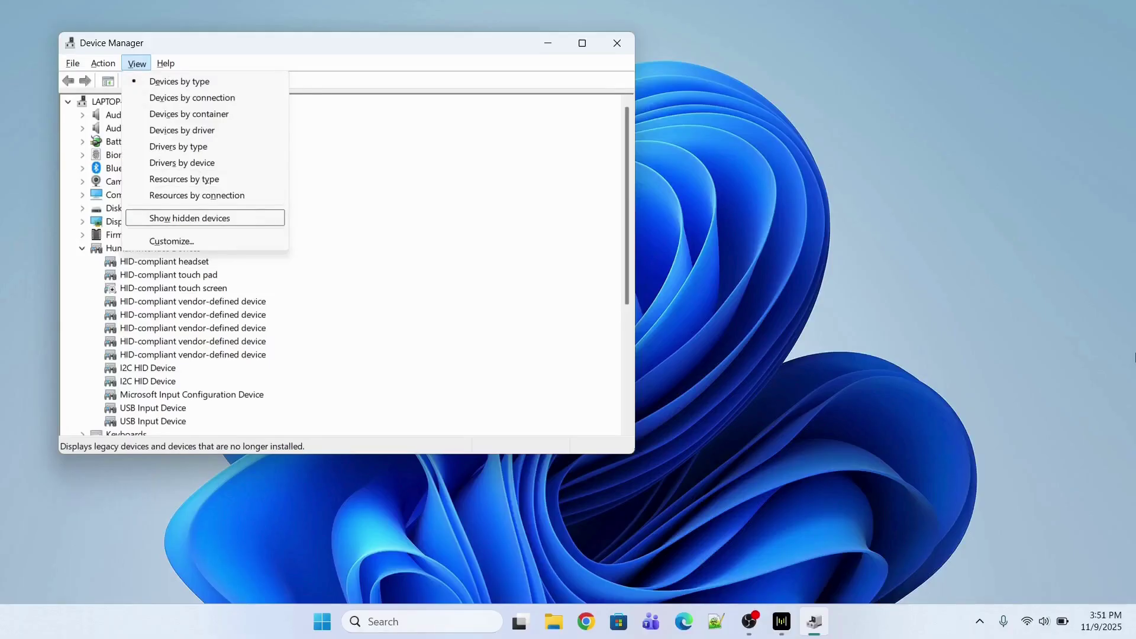
{"action": "key", "text": "Return"}
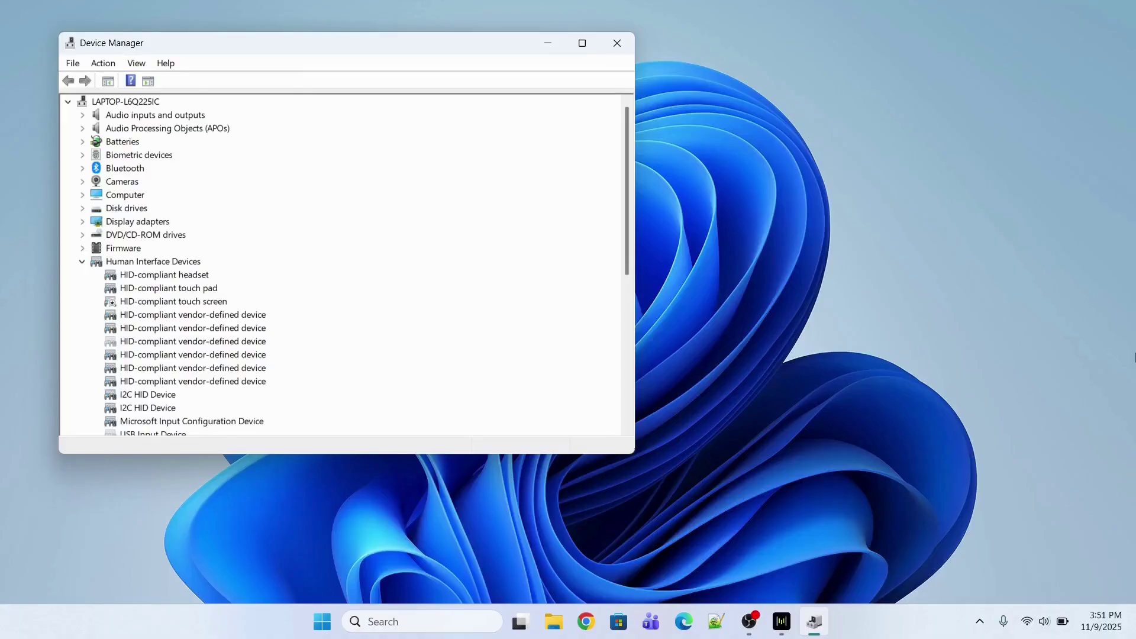
- Expand the Mice and other pointing devices category in the device tree
{"action": "key", "text": "Tab"}
{"action": "key", "text": "Tab"}
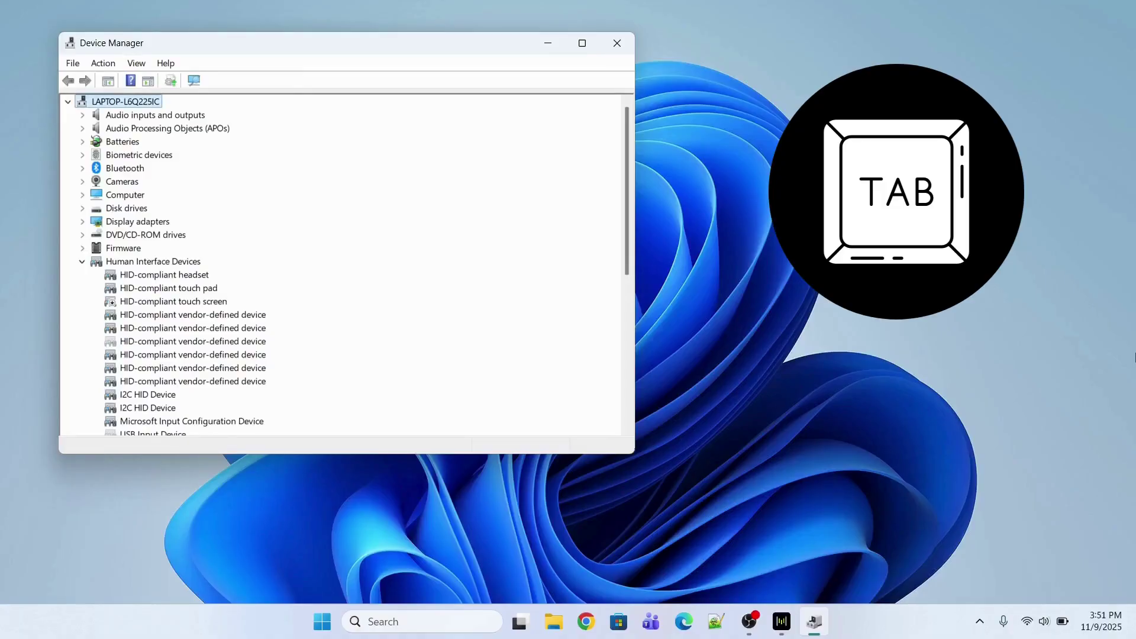
{"action": "key", "text": "Down"}
{"action": "key", "text": "Down"}
{"action": "key", "text": "Down"}
{"action": "key", "text": "Down"}
{"action": "key", "text": "Down"}
{"action": "key", "text": "Down"}
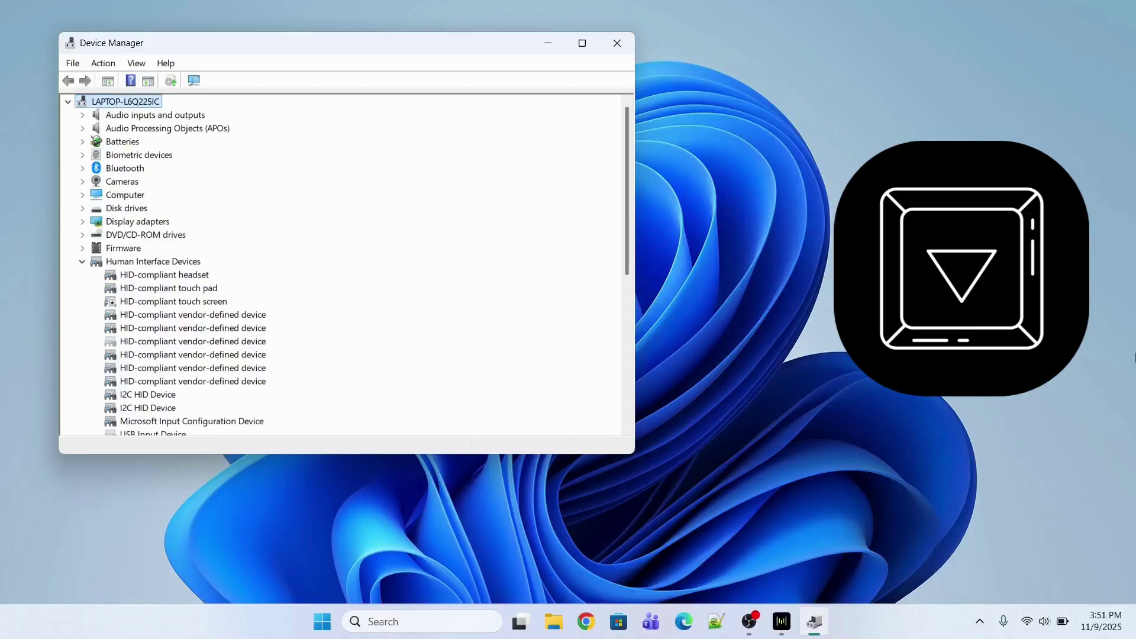
{"action": "key", "text": "Down"}
{"action": "key", "text": "Down"}
{"action": "key", "text": "Down"}
{"action": "key", "text": "Down"}
{"action": "key", "text": "Down"}
{"action": "key", "text": "Down"}
{"action": "key", "text": "Down"}
{"action": "key", "text": "Down"}
{"action": "key", "text": "Down"}
{"action": "key", "text": "Down"}
{"action": "key", "text": "Down"}
{"action": "key", "text": "Down"}
{"action": "key", "text": "Down"}
{"action": "key", "text": "Down"}
{"action": "key", "text": "Down"}
{"action": "key", "text": "Down"}
{"action": "key", "text": "Down"}
{"action": "key", "text": "Down"}
{"action": "key", "text": "Down"}
{"action": "key", "text": "Down"}
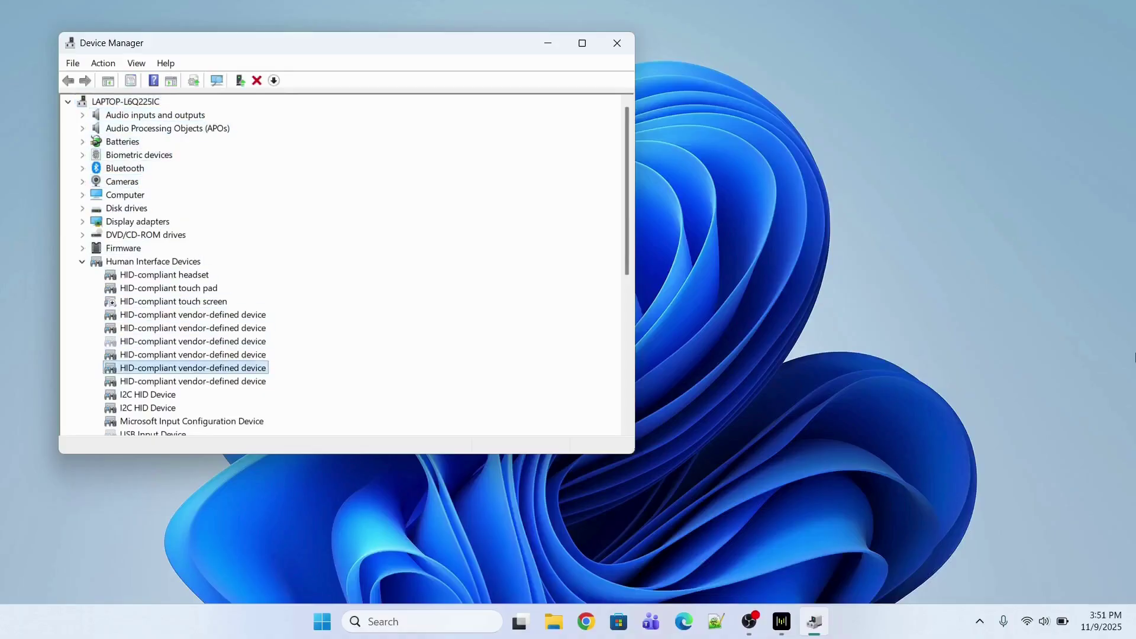
{"action": "key", "text": "Down"}
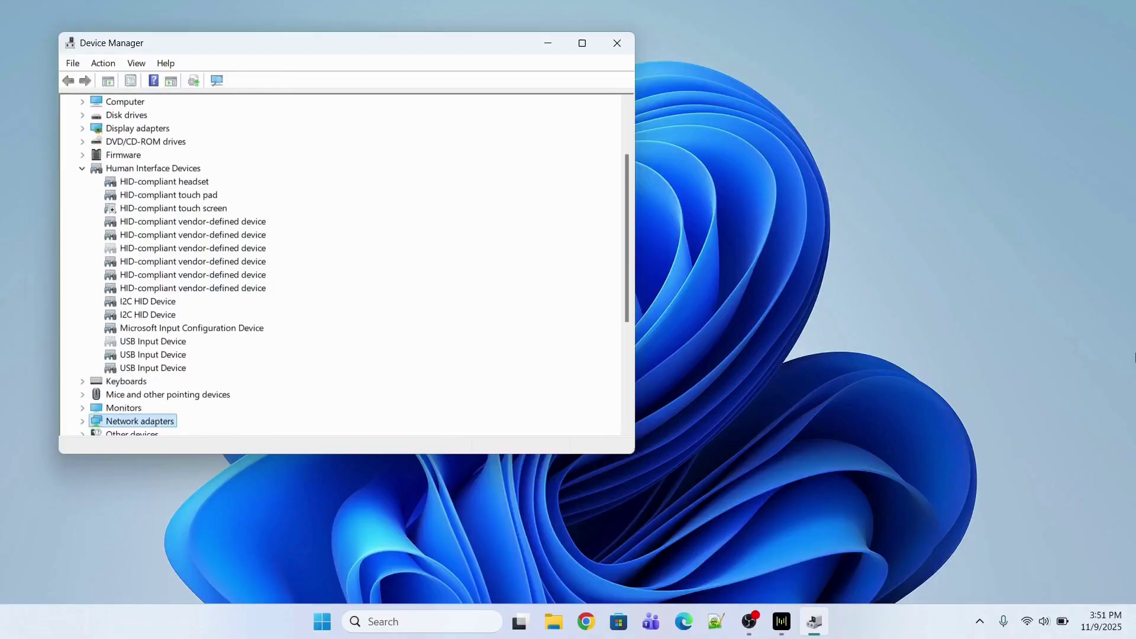
{"action": "key", "text": "Up"}
{"action": "key", "text": "Up"}
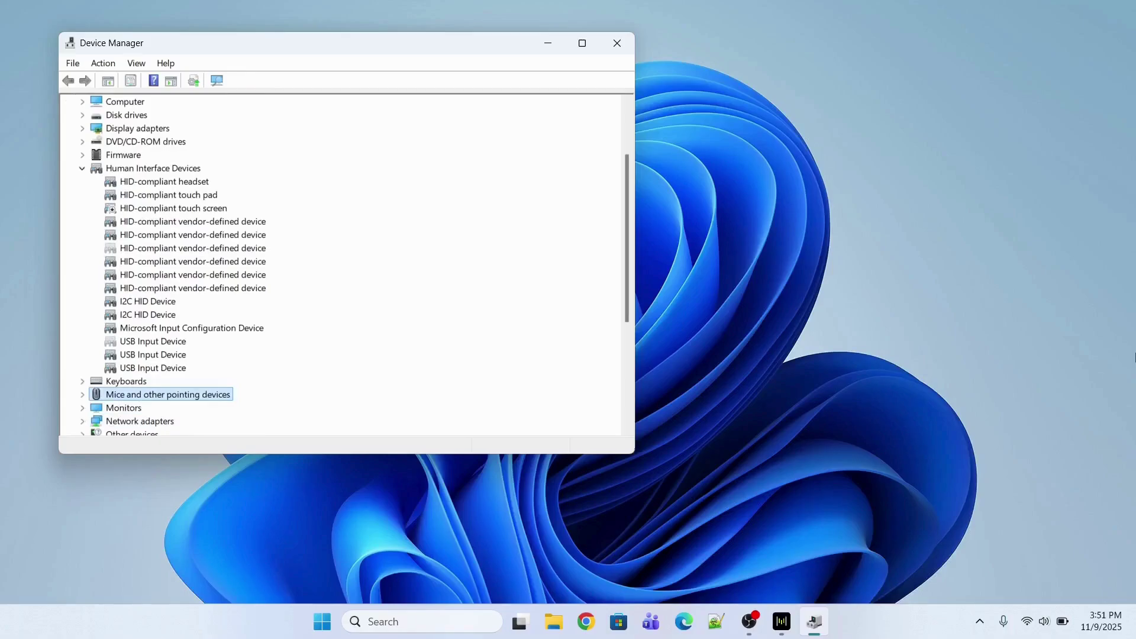
{"action": "key", "text": "Right"}
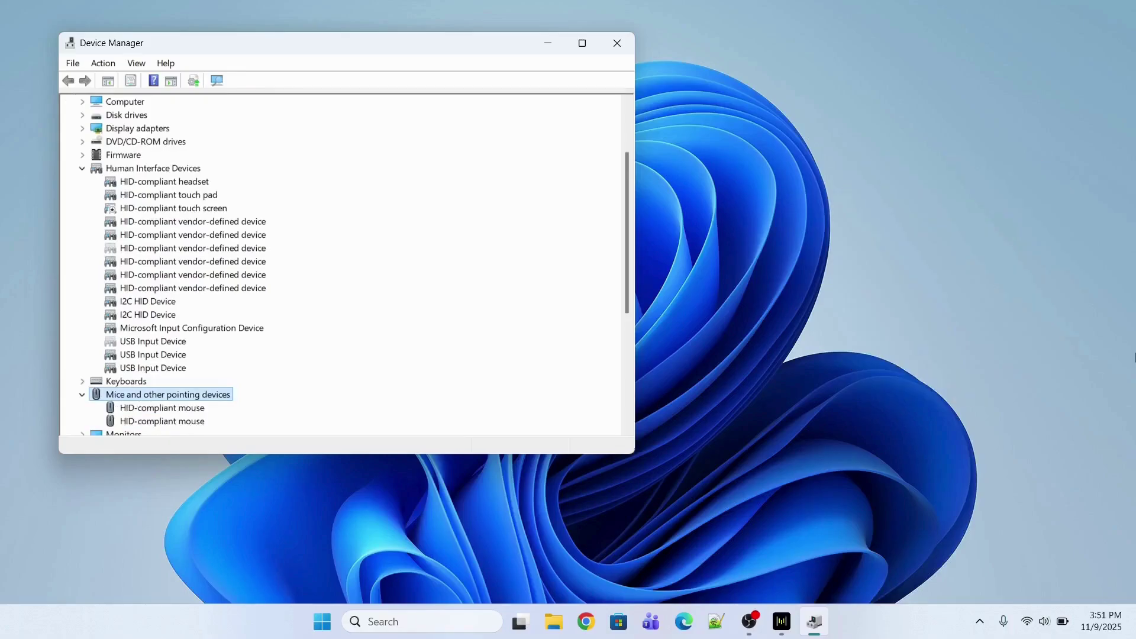
- Select the first of the two HID-compliant mouse entries
{"action": "key", "text": "Down"}
{"action": "key", "text": "Down"}
{"action": "key", "text": "Down"}
{"action": "key", "text": "Down"}
{"action": "key", "text": "Up"}
{"action": "key", "text": "Up"}
{"action": "key", "text": "Up"}
{"action": "key", "text": "Down"}
{"action": "key", "text": "Up"}
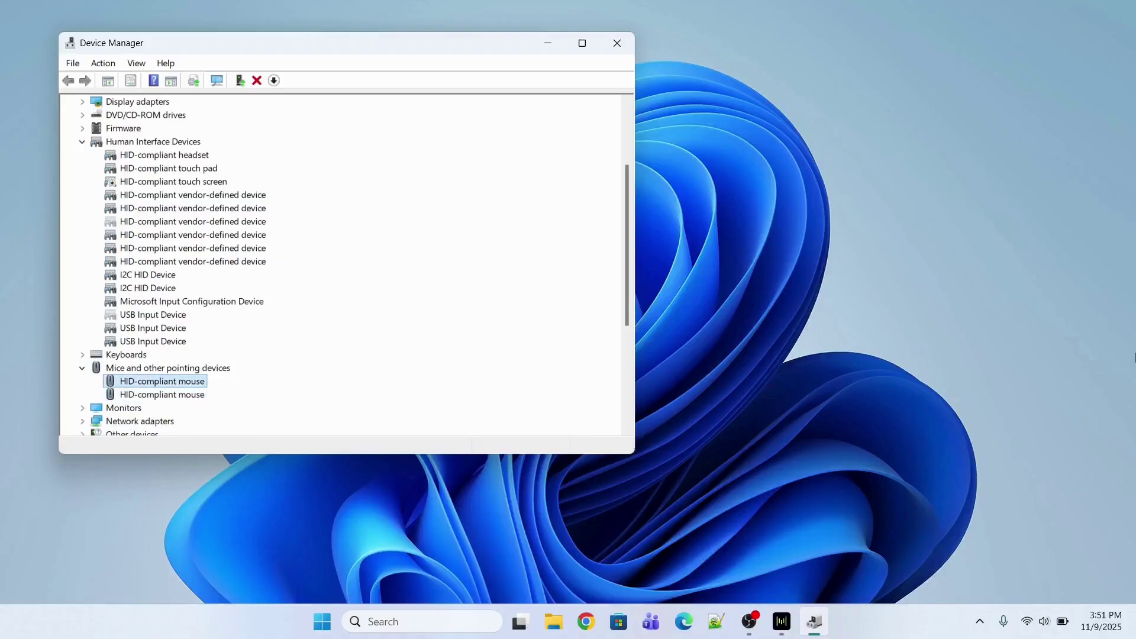
{"action": "key", "text": "Down"}
{"action": "key", "text": "Up"}
{"action": "key", "text": "Down"}
{"action": "key", "text": "Up"}
{"action": "key", "text": "Down"}
{"action": "key", "text": "Up"}
- Uninstall the first HID-compliant mouse from its Properties Driver tab and confirm
{"action": "key", "text": "Return"}
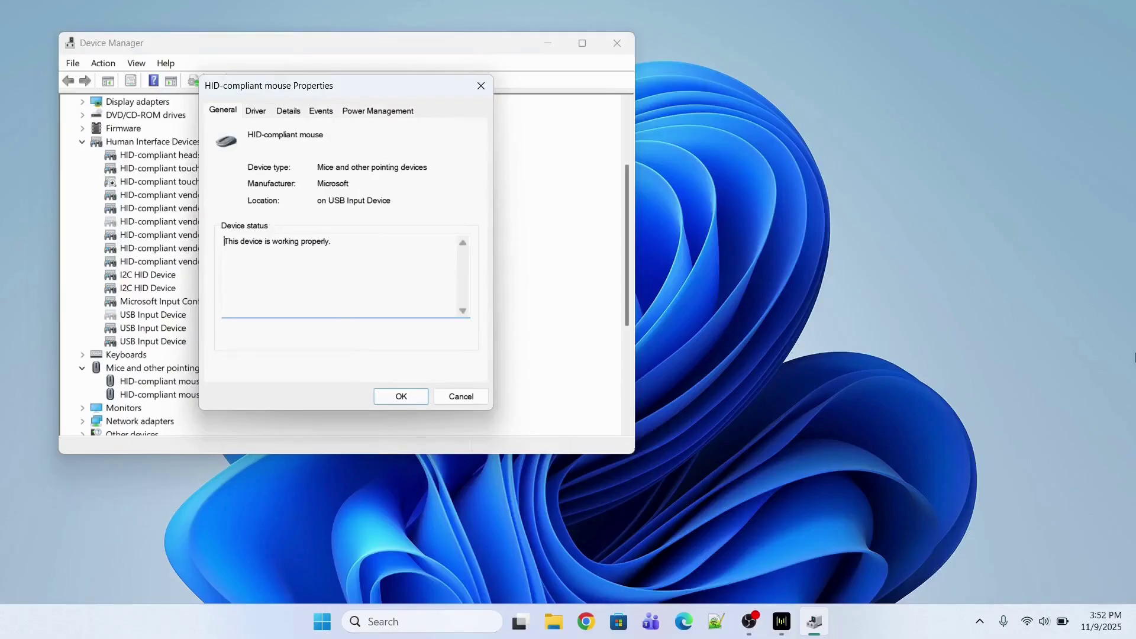
{"action": "key", "text": "ctrl+Tab"}
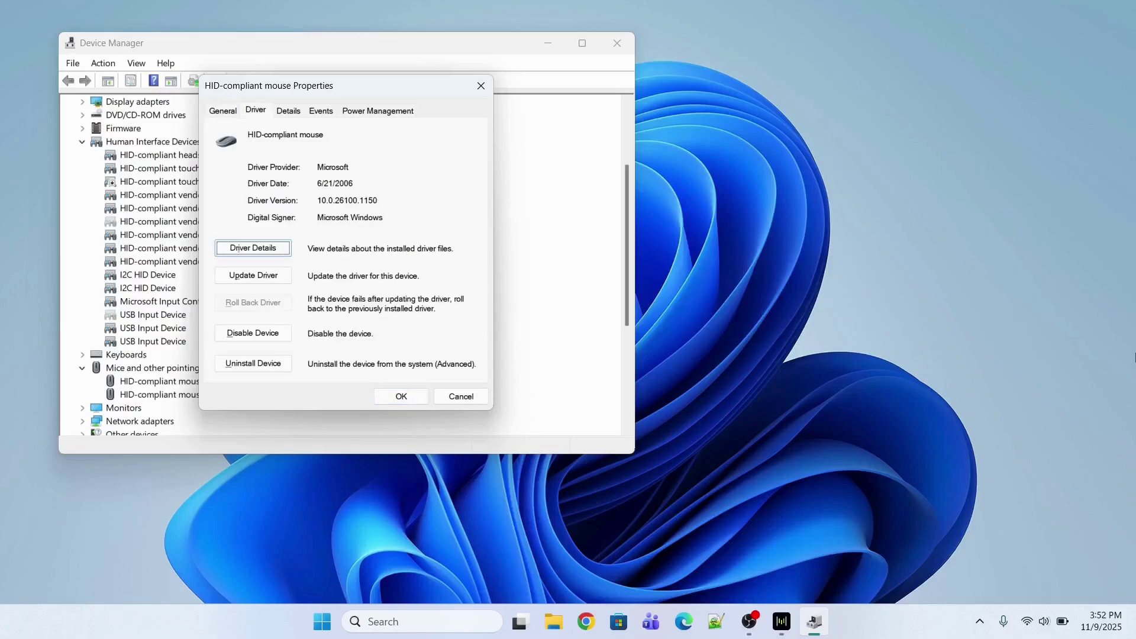
{"action": "key", "text": "Tab"}
{"action": "key", "text": "Tab"}
{"action": "key", "text": "Tab"}
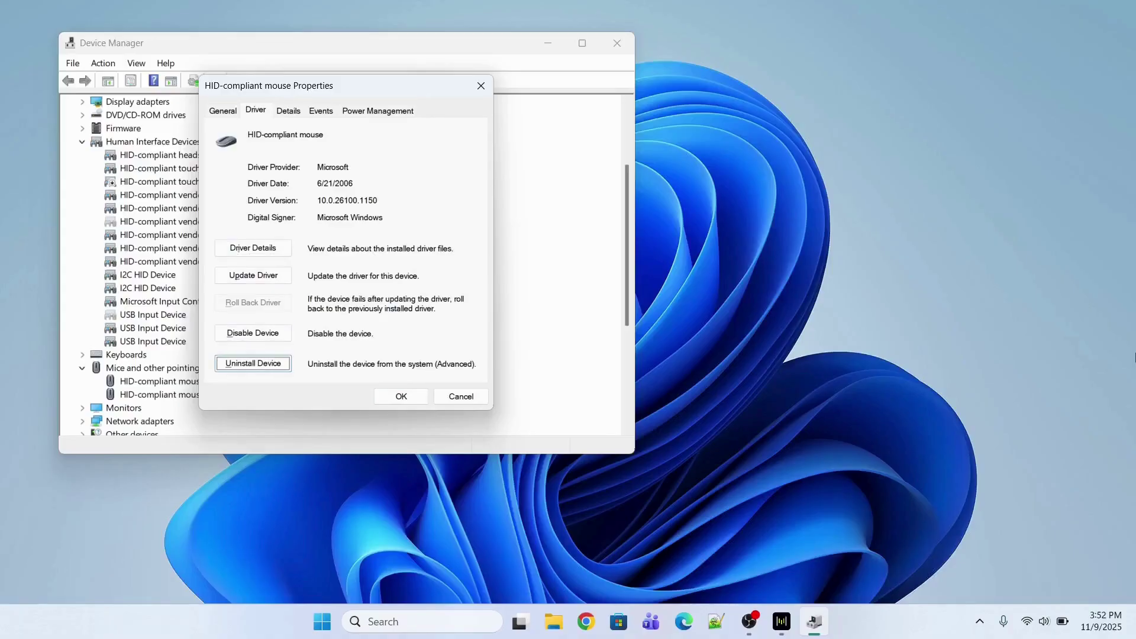
{"action": "key", "text": "Return"}
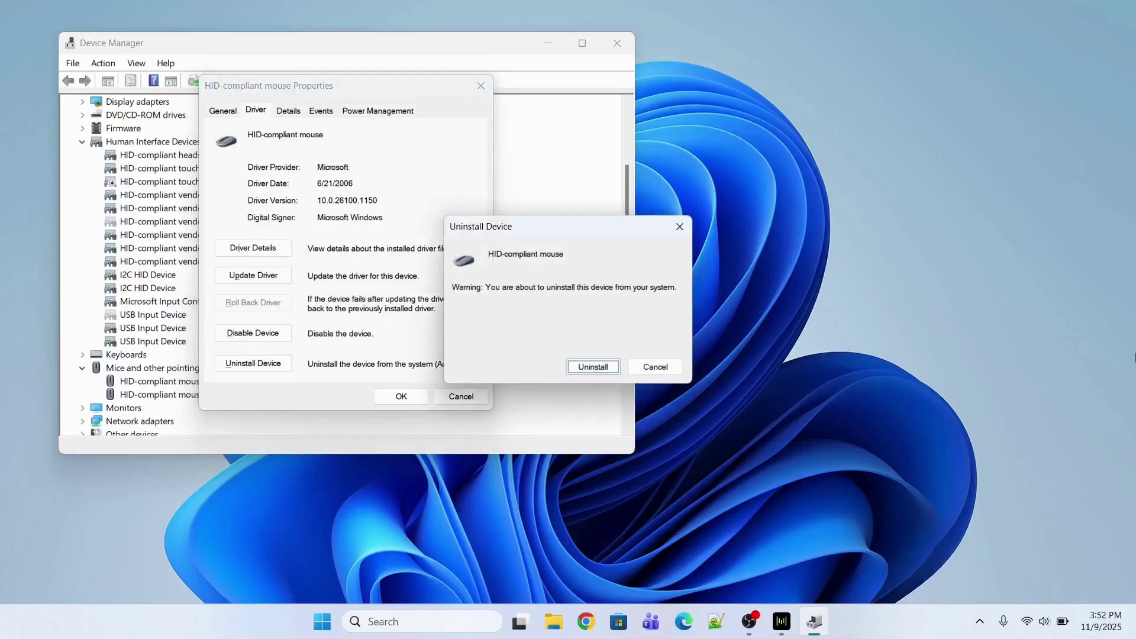
{"action": "key", "text": "Return"}
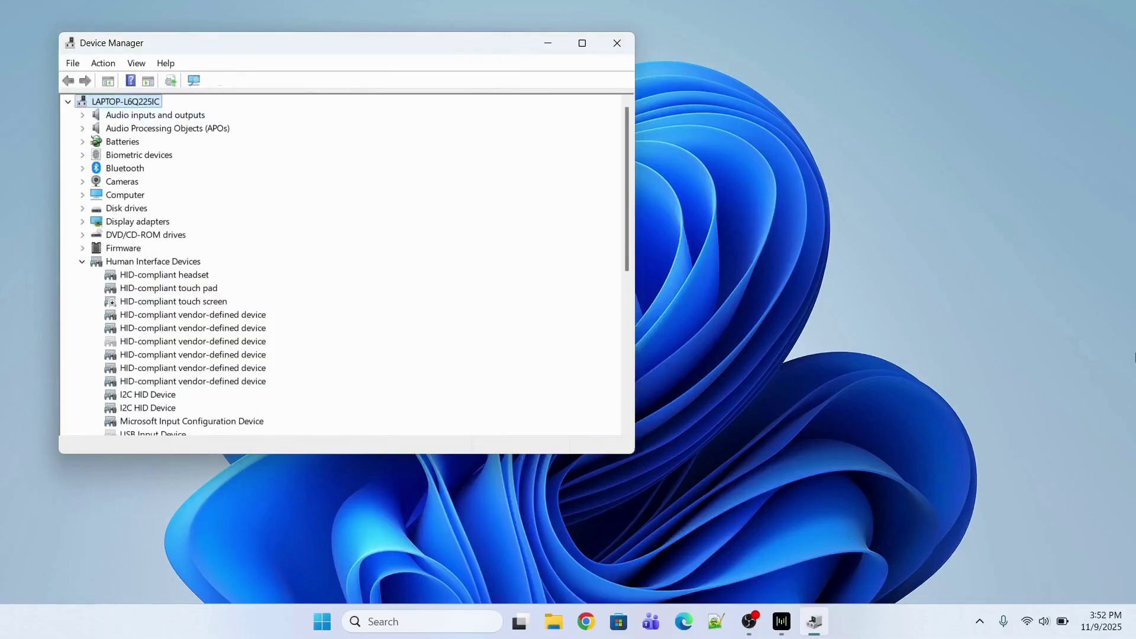
- Select the remaining HID-compliant mouse and uninstall it from its Driver tab
{"action": "key", "text": "Down"}
{"action": "key", "text": "Down"}
{"action": "key", "text": "Down"}
{"action": "key", "text": "Down"}
{"action": "key", "text": "Down"}
{"action": "key", "text": "Down"}
{"action": "key", "text": "Down"}
{"action": "key", "text": "Down"}
{"action": "key", "text": "Down"}
{"action": "key", "text": "Down"}
{"action": "key", "text": "Down"}
{"action": "key", "text": "Down"}
{"action": "key", "text": "Down"}
{"action": "key", "text": "Down"}
{"action": "key", "text": "Down"}
{"action": "key", "text": "Down"}
{"action": "key", "text": "Down"}
{"action": "key", "text": "Down"}
{"action": "key", "text": "Down"}
{"action": "key", "text": "Down"}
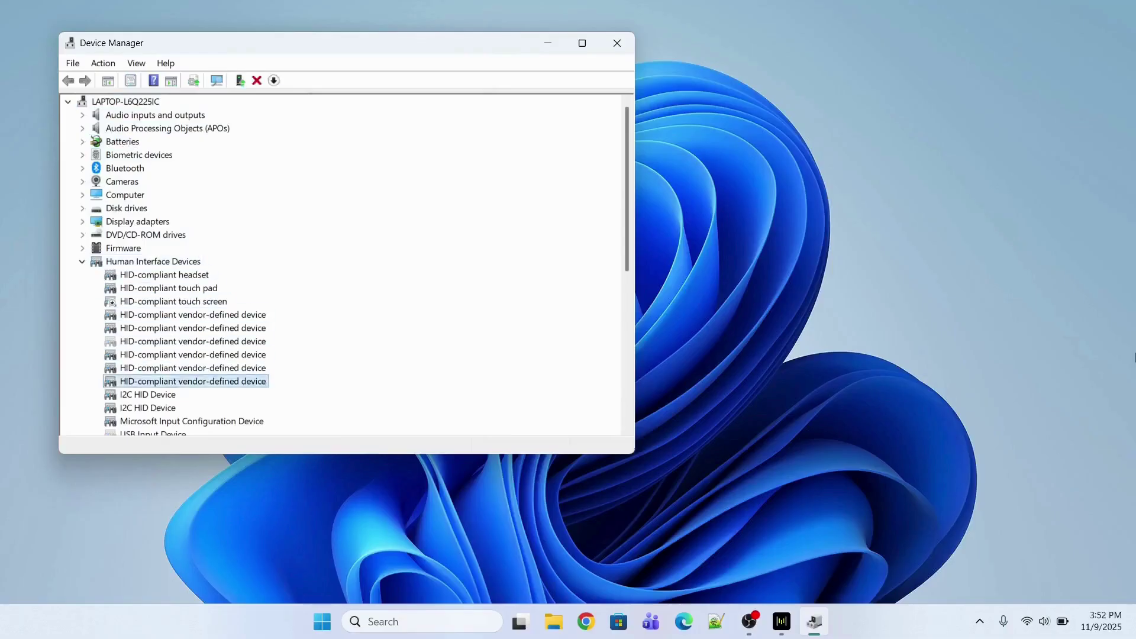
{"action": "key", "text": "Down"}
{"action": "key", "text": "Up"}
{"action": "key", "text": "Up"}
{"action": "key", "text": "Up"}
{"action": "key", "text": "Up"}
{"action": "key", "text": "Up"}
{"action": "key", "text": "Up"}
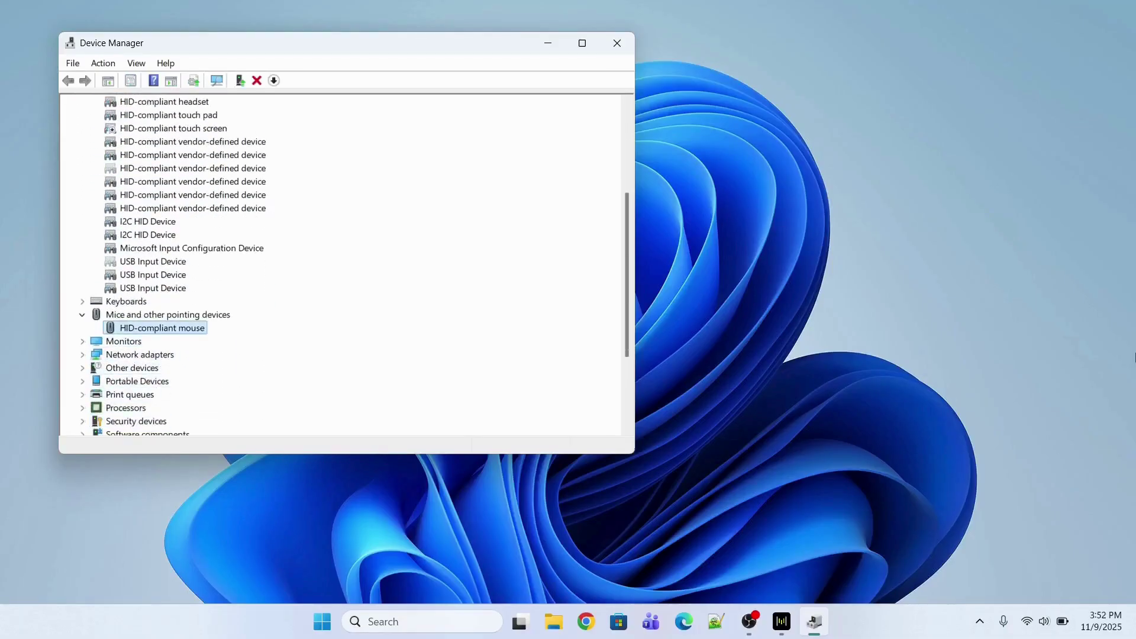
{"action": "key", "text": "Return"}
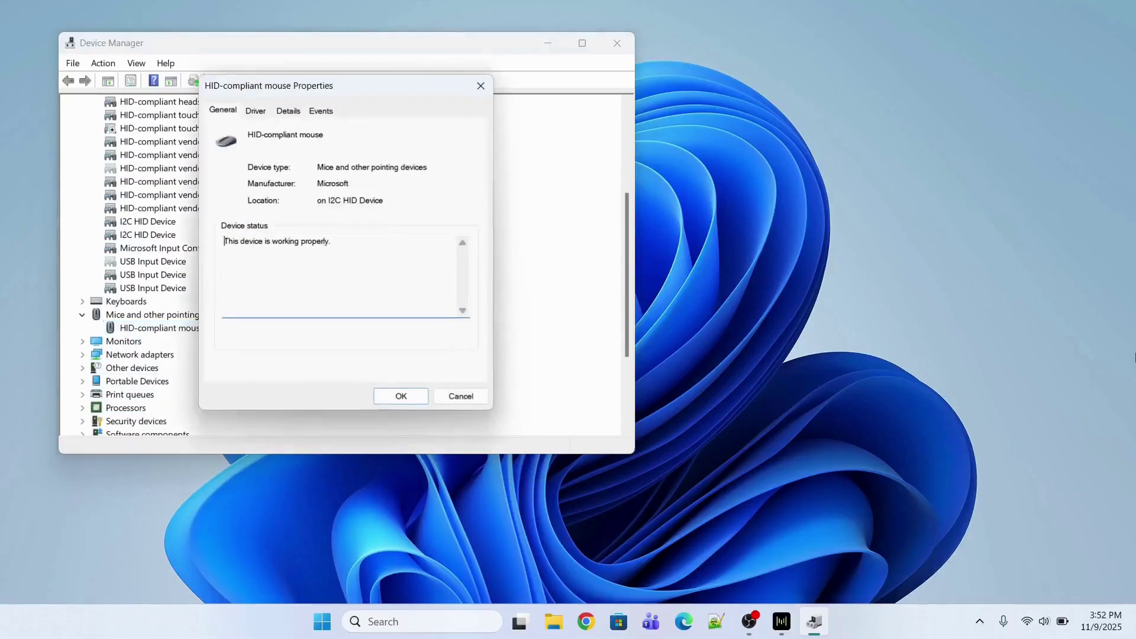
{"action": "key", "text": "ctrl+Tab"}
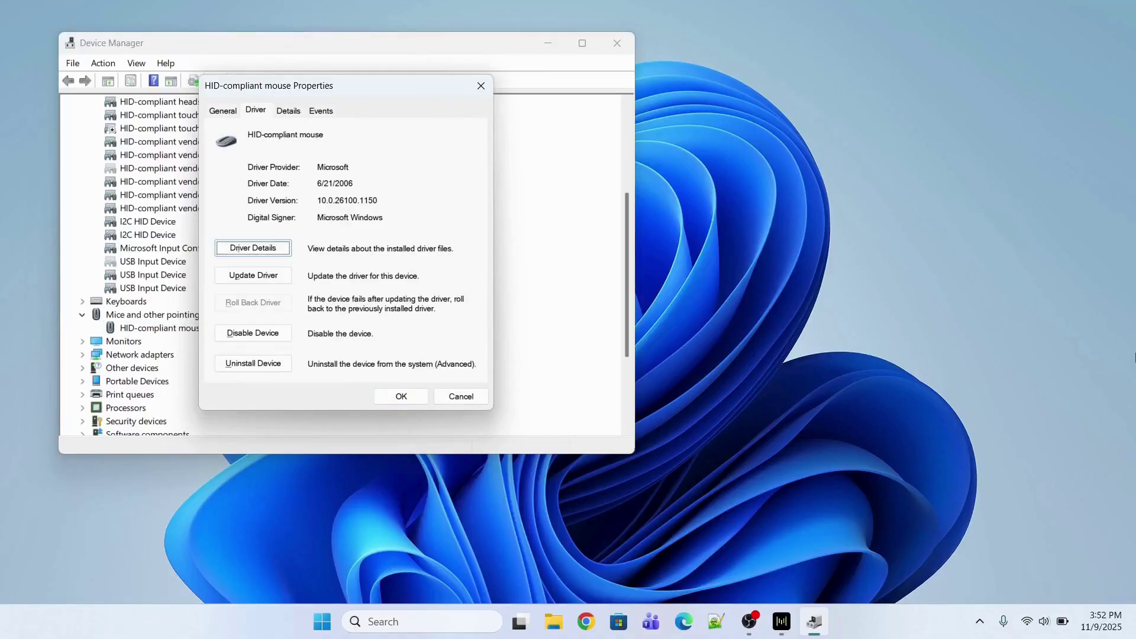
{"action": "key", "text": "Tab"}
{"action": "key", "text": "Tab"}
{"action": "key", "text": "Tab"}
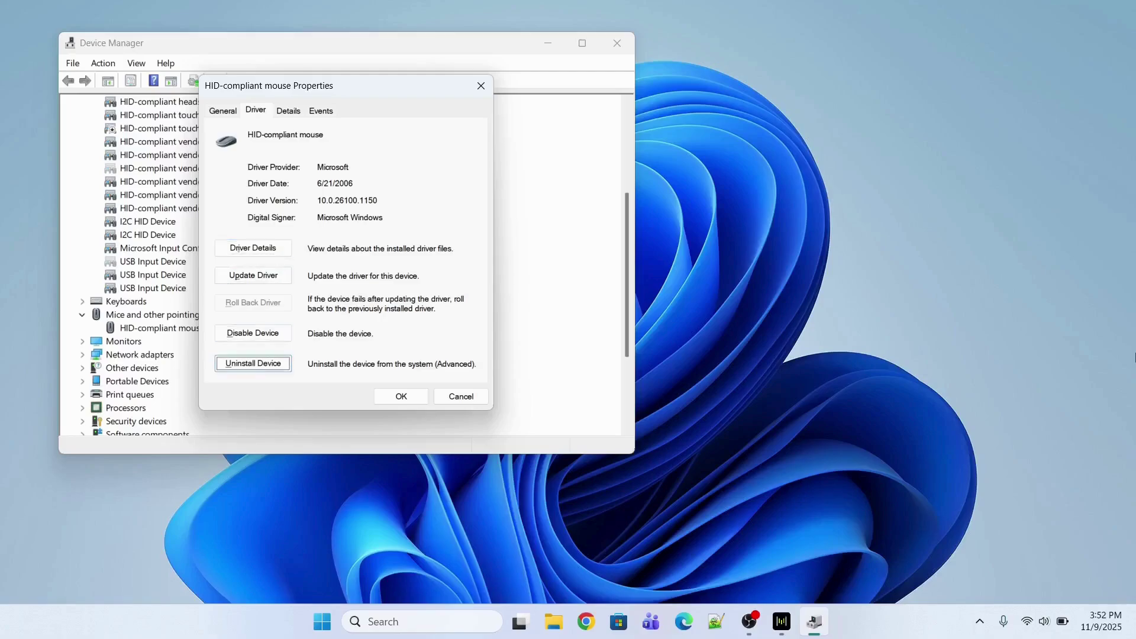
{"action": "key", "text": "Return"}
{"action": "key", "text": "Return"}
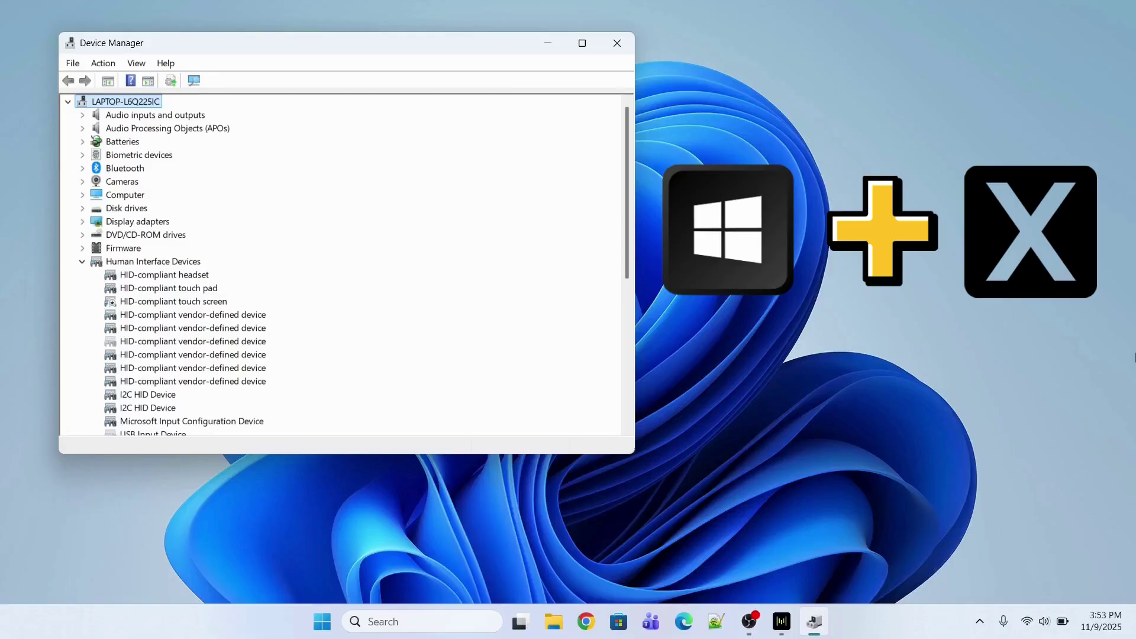
- Open the Win+X menu and expand Shut down or sign out to show Restart
{"action": "key", "text": "super+x"}
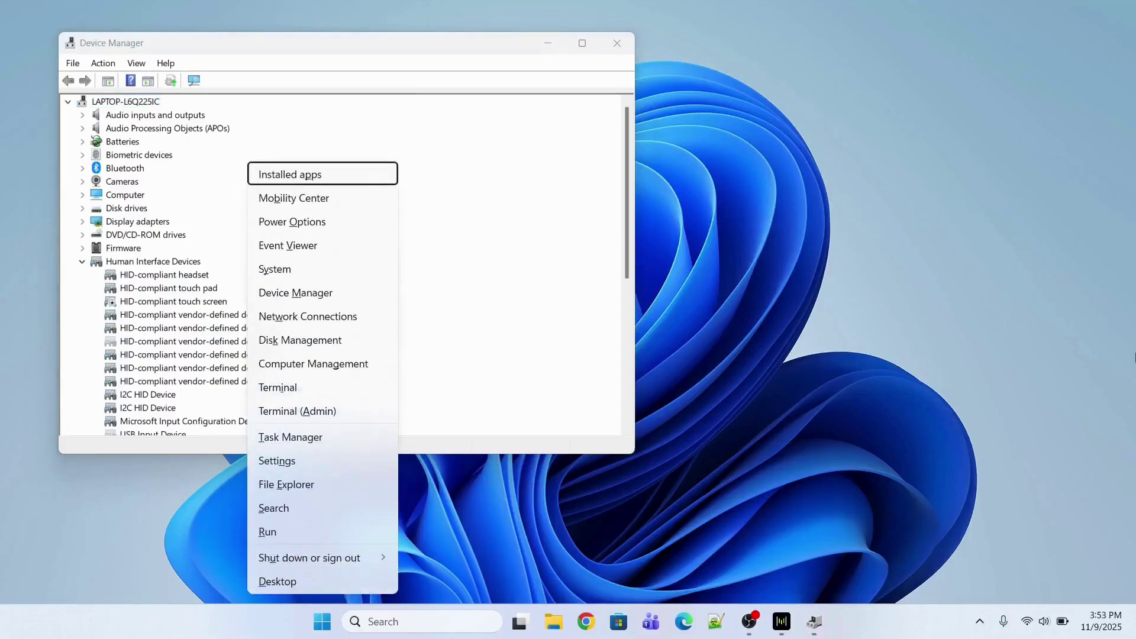
{"action": "key", "text": "u"}
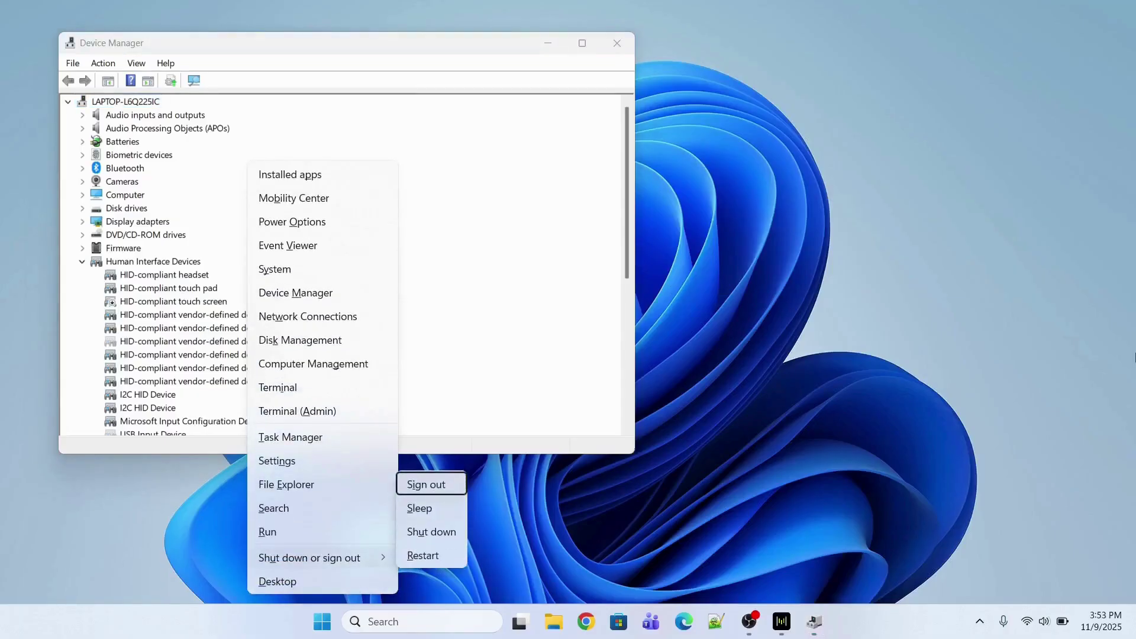